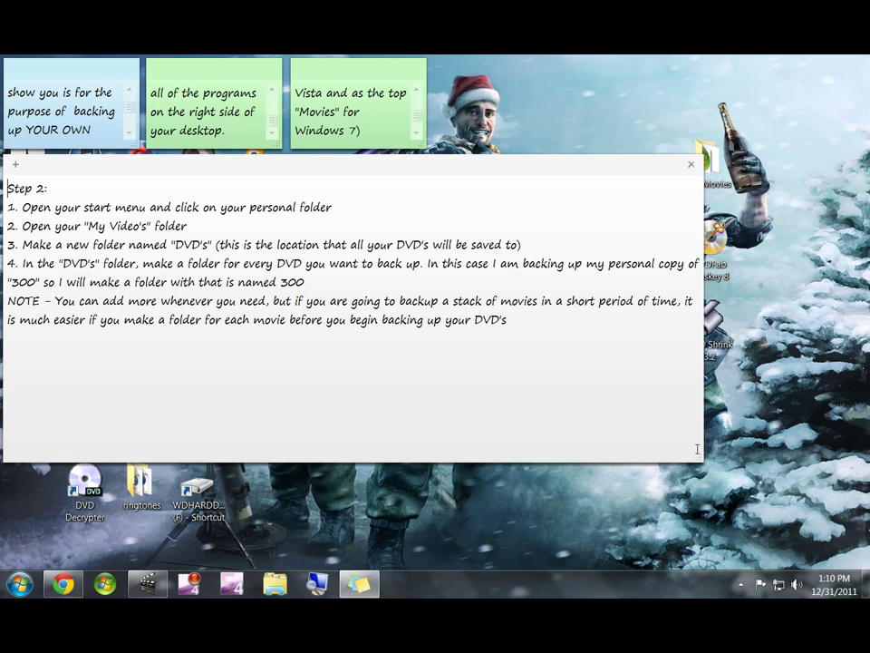
Shrink the Step 2 note slightly, and look through the DVD's folder inside My Videos in the personal folder, closing the window when done
left_click_drag(698, 458, 655, 377)
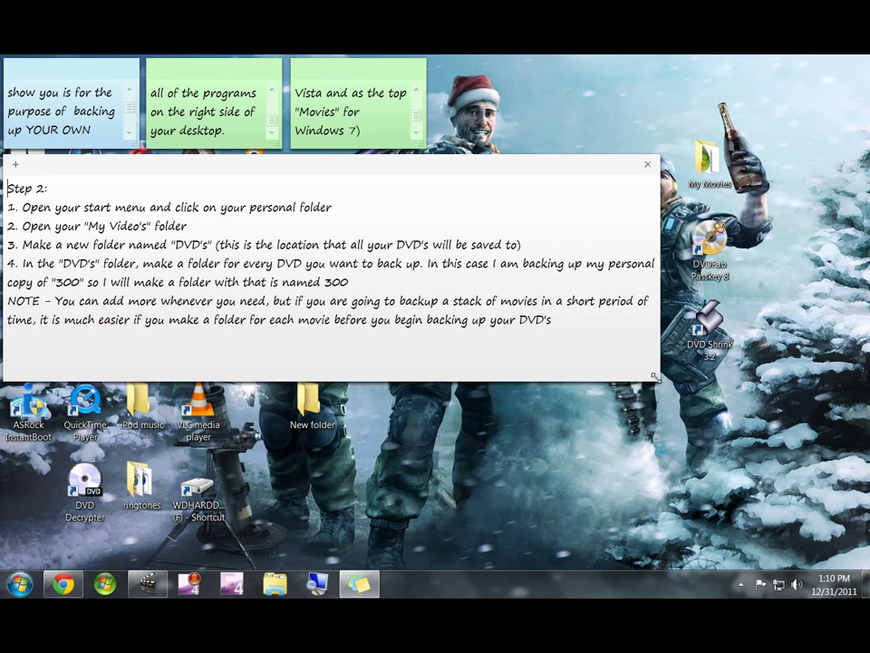
left_click(20, 584)
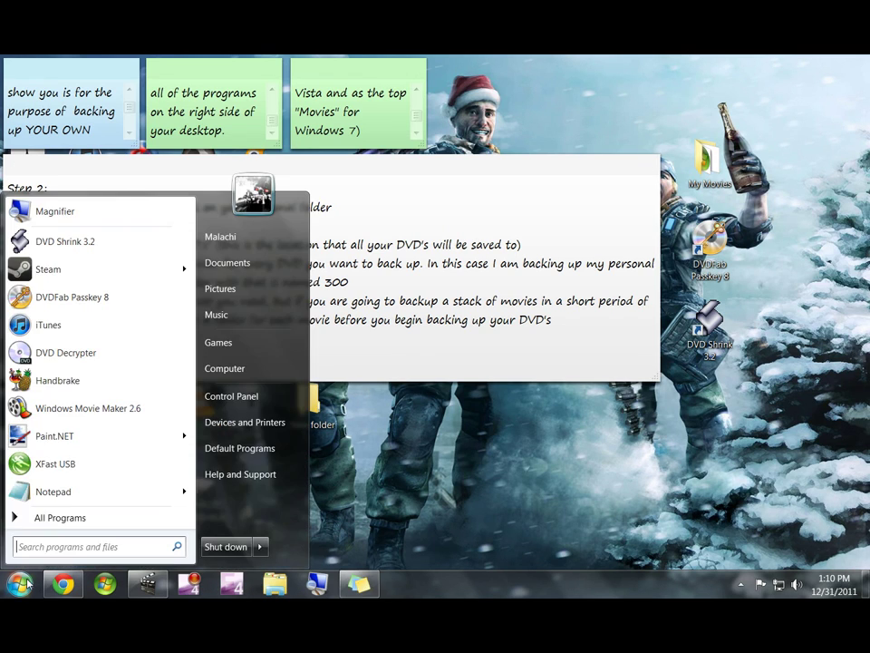
left_click(222, 238)
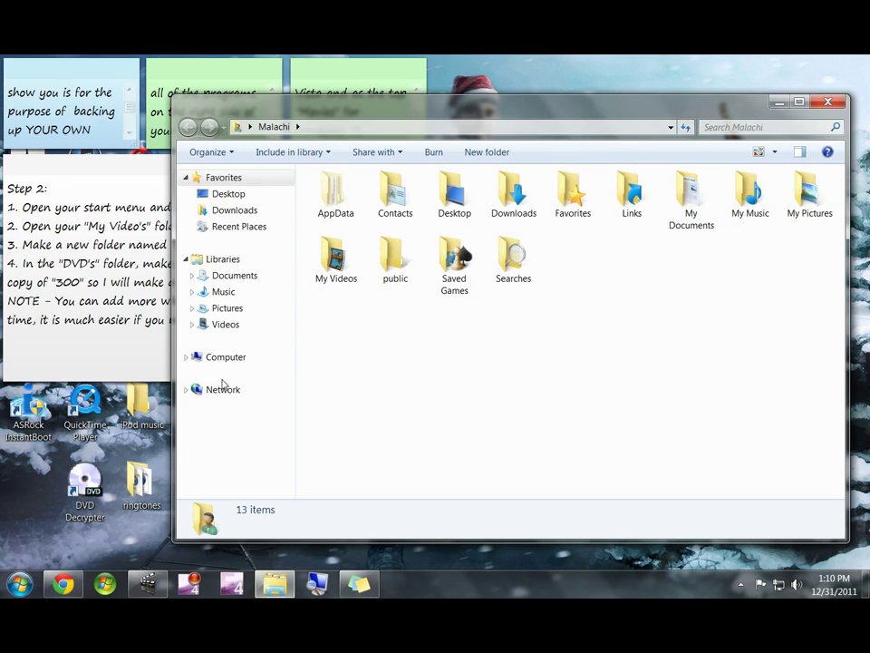
double_click(345, 266)
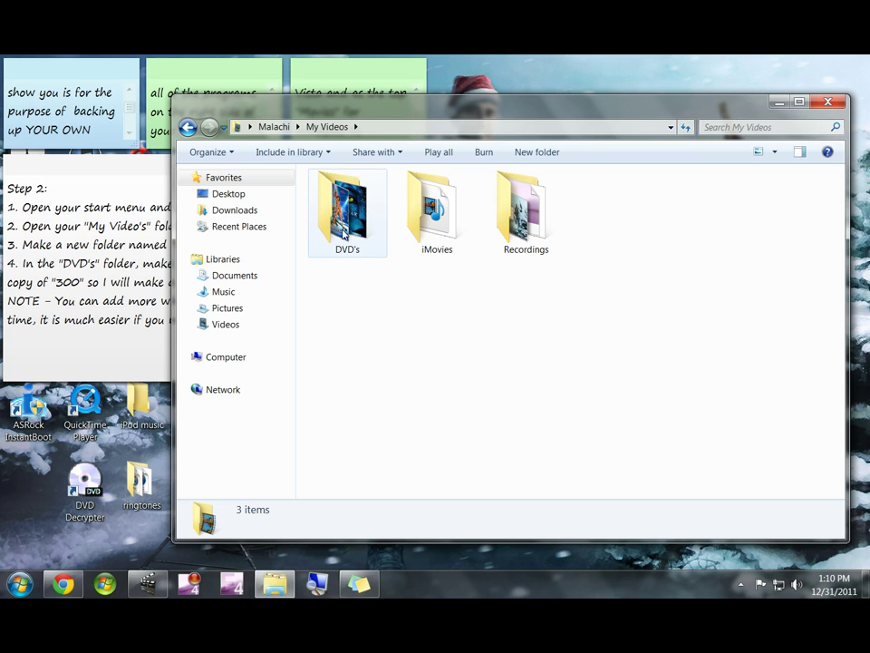
double_click(343, 234)
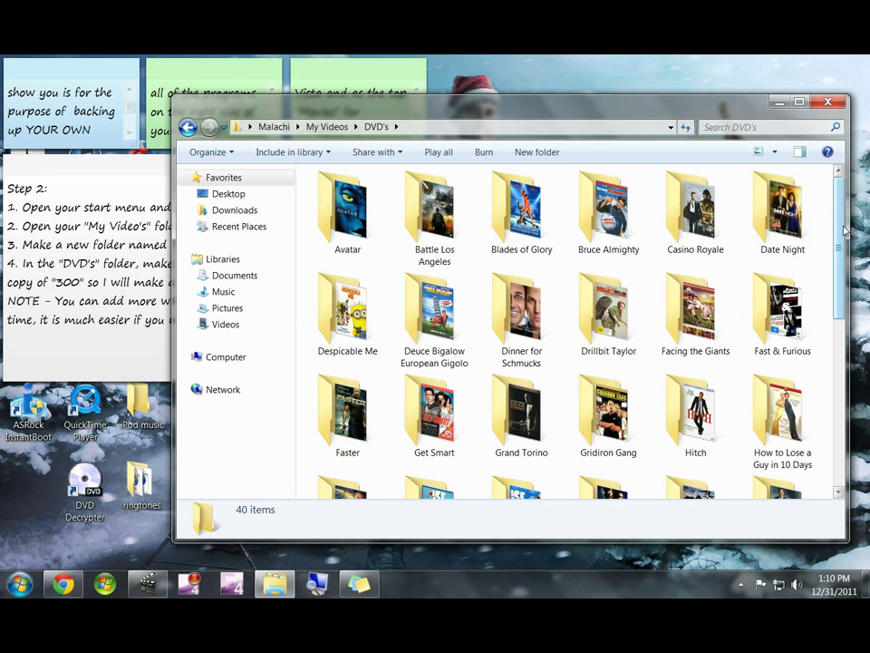
left_click_drag(843, 231, 843, 399)
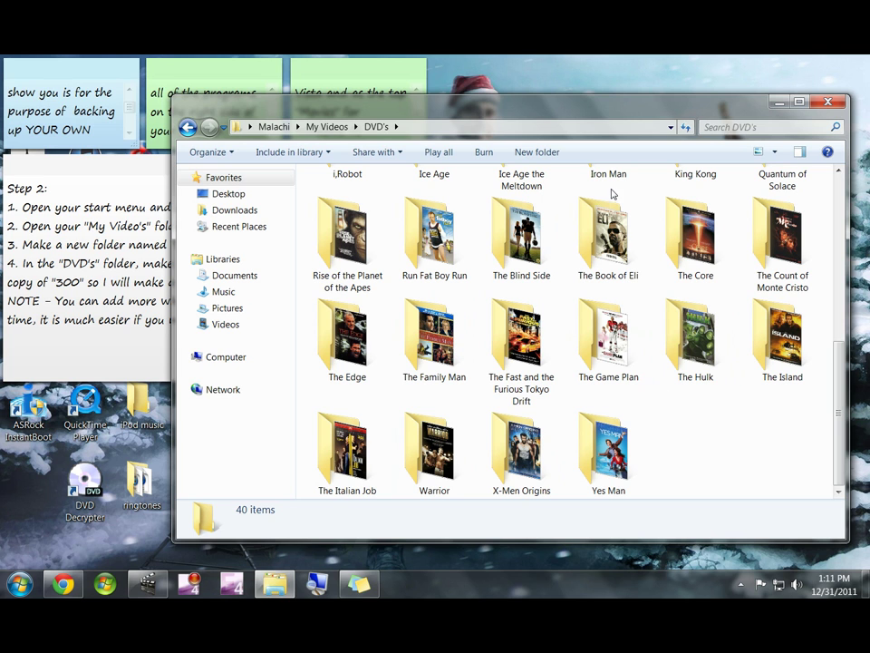
left_click(834, 103)
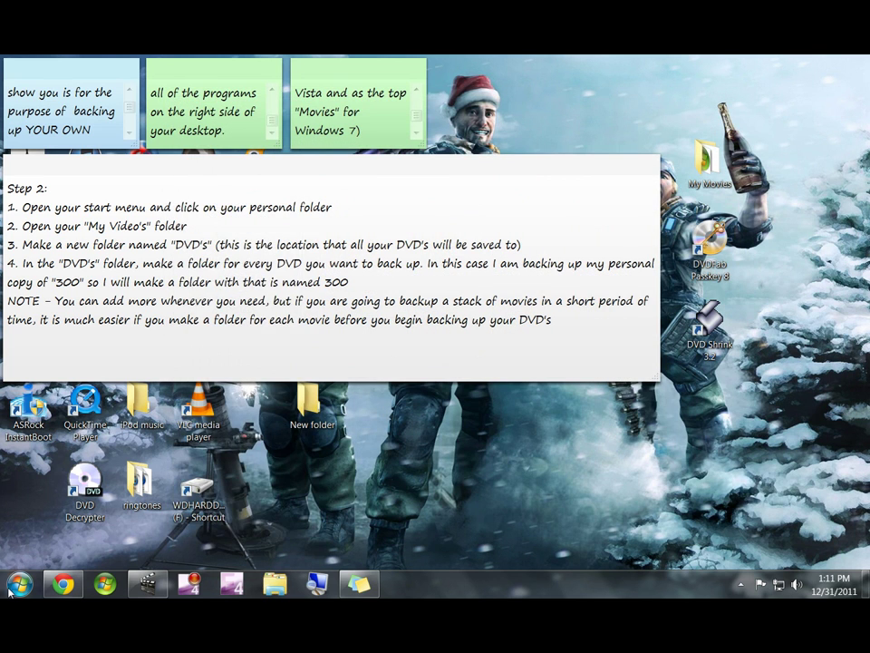
Open the DVD's folder under Videos on the WDHARDDRIVE (F:) drive and look through its movie folders
left_click(20, 584)
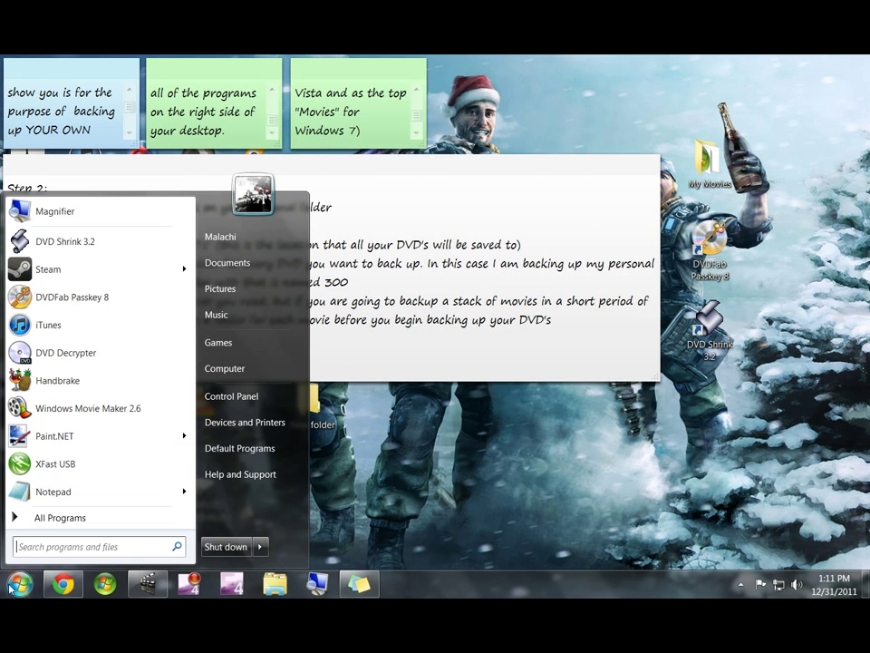
left_click(231, 369)
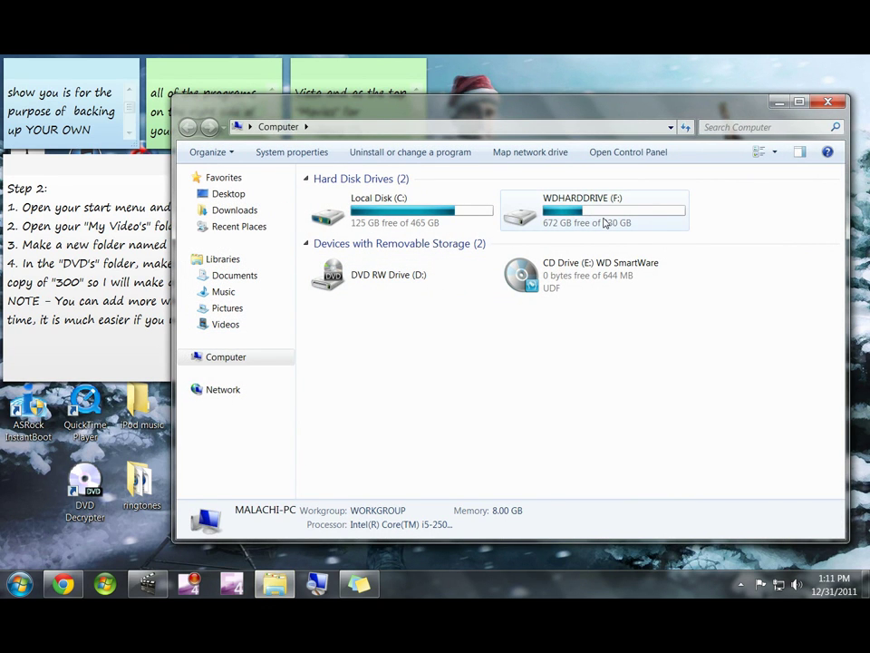
double_click(605, 223)
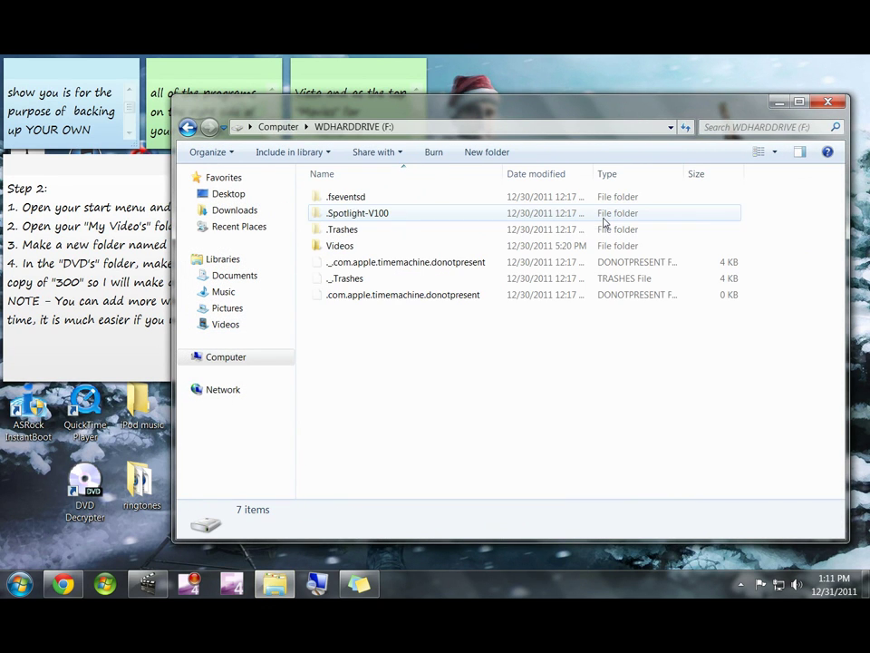
double_click(342, 247)
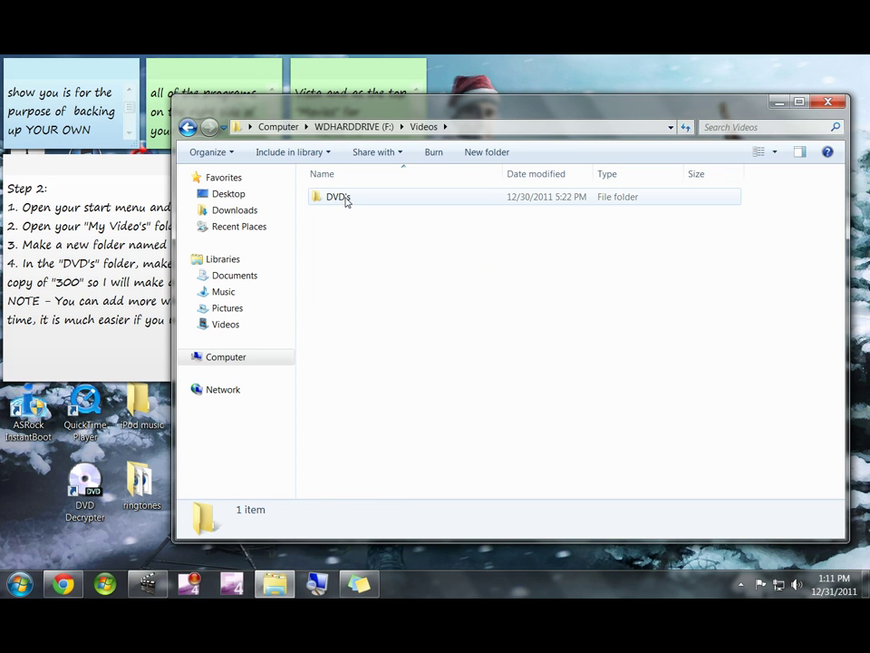
double_click(340, 197)
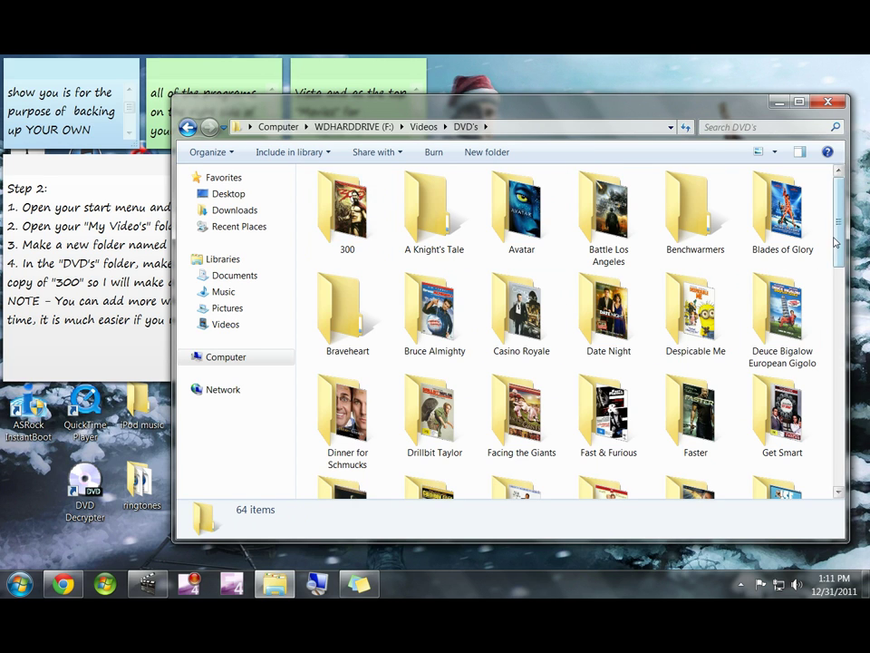
left_click_drag(838, 223, 820, 431)
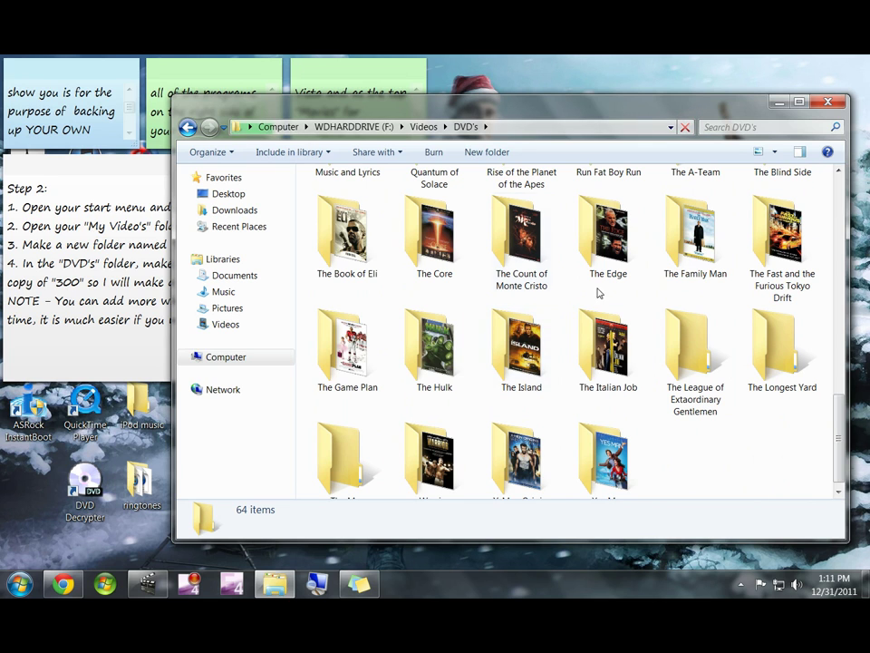
left_click_drag(838, 439, 729, 316)
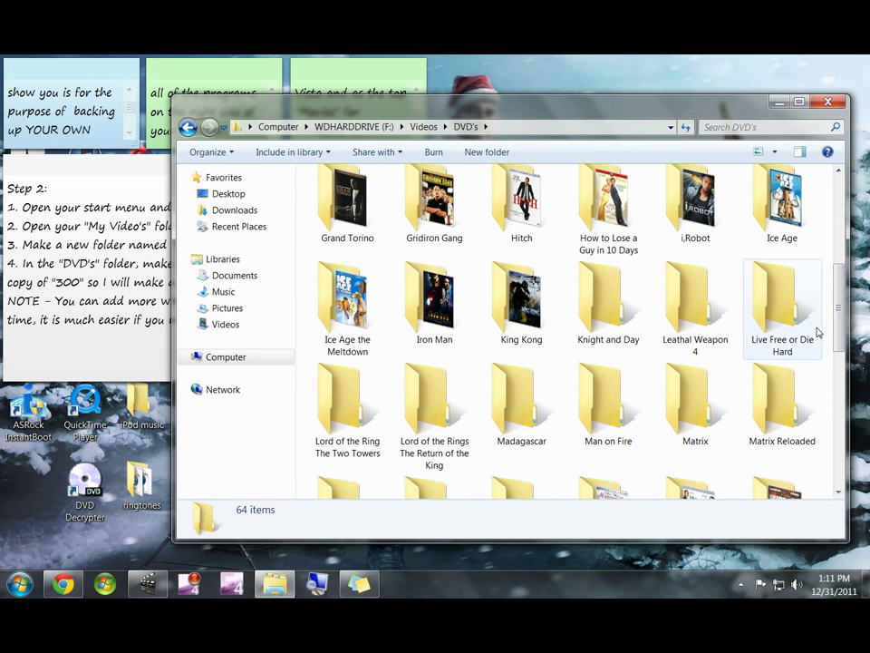
left_click_drag(839, 326, 838, 441)
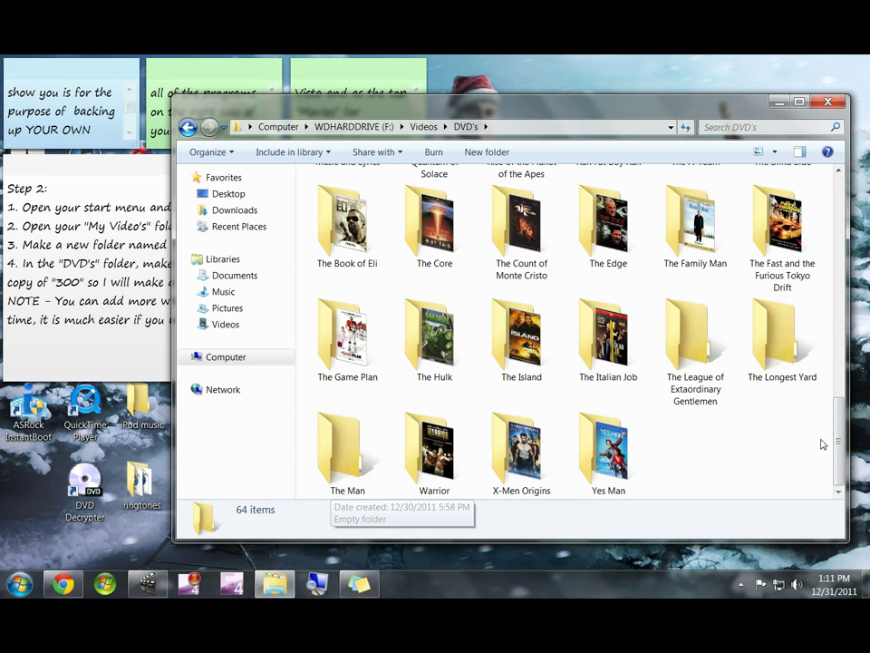
left_click_drag(839, 443, 843, 204)
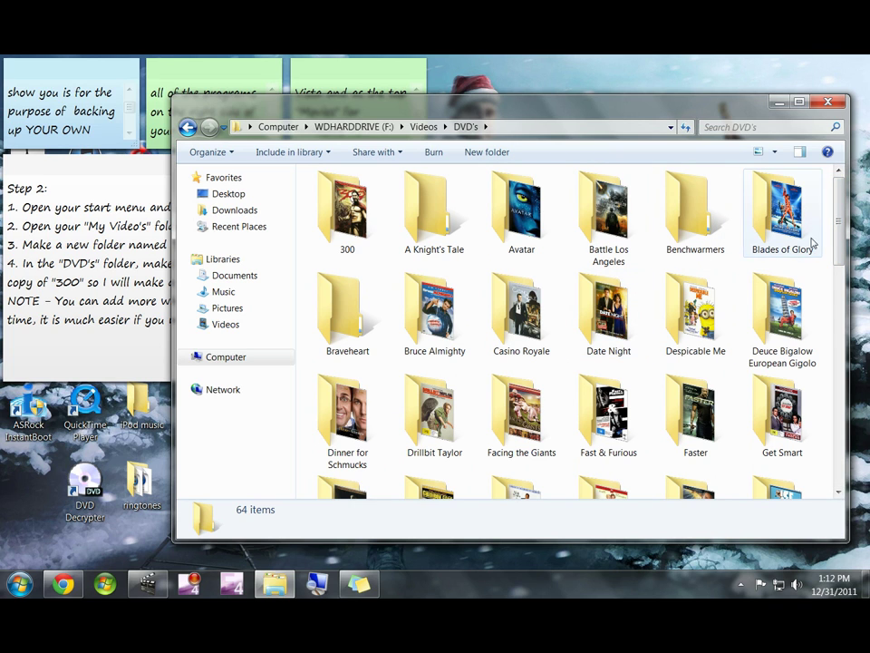
left_click_drag(839, 241, 838, 326)
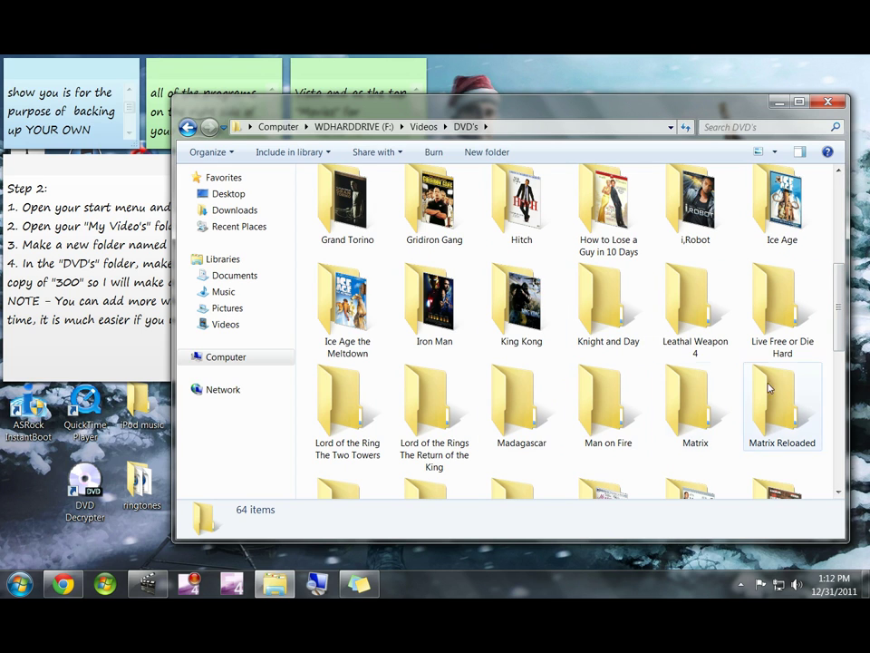
Bring the Step 2 sticky note to the front for review and shrink it to the size of the other notes
left_click(118, 204)
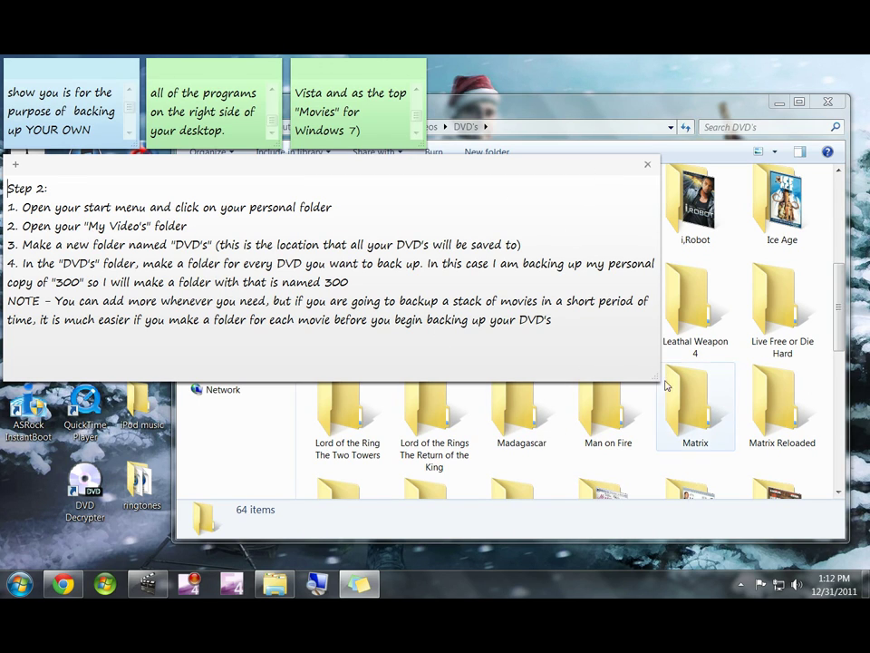
left_click_drag(653, 372, 640, 372)
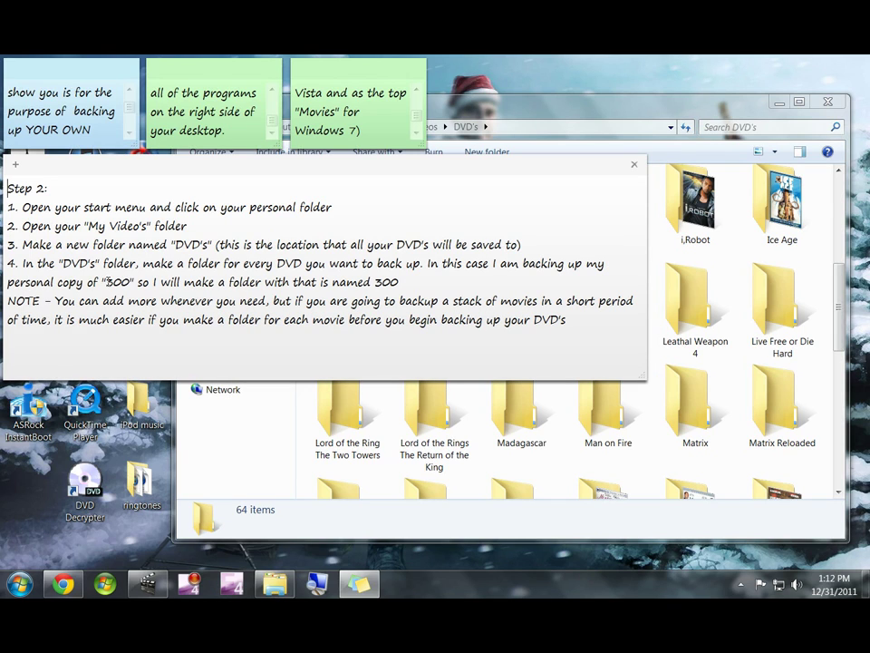
double_click(127, 282)
left_click(476, 332)
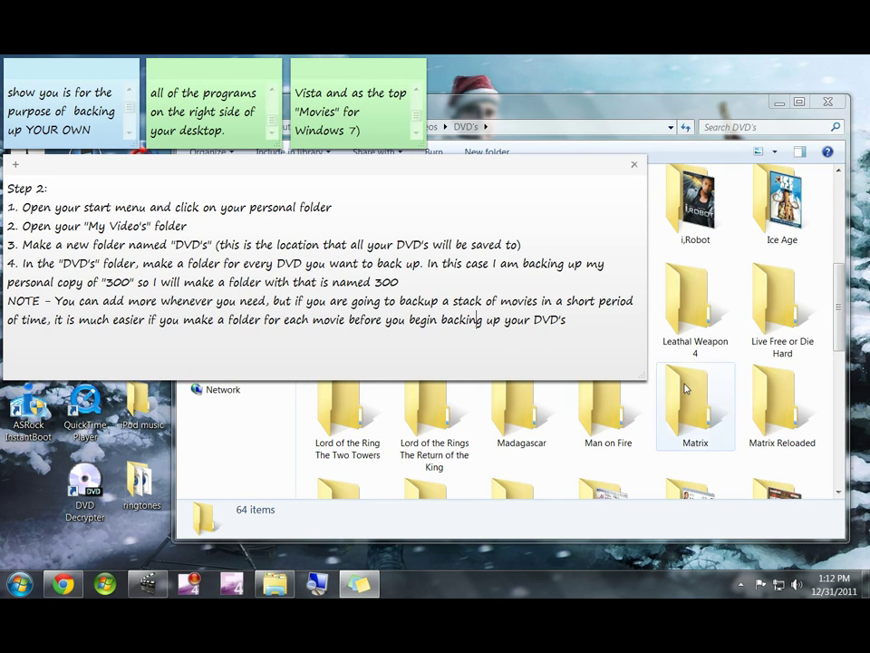
left_click_drag(640, 377, 136, 245)
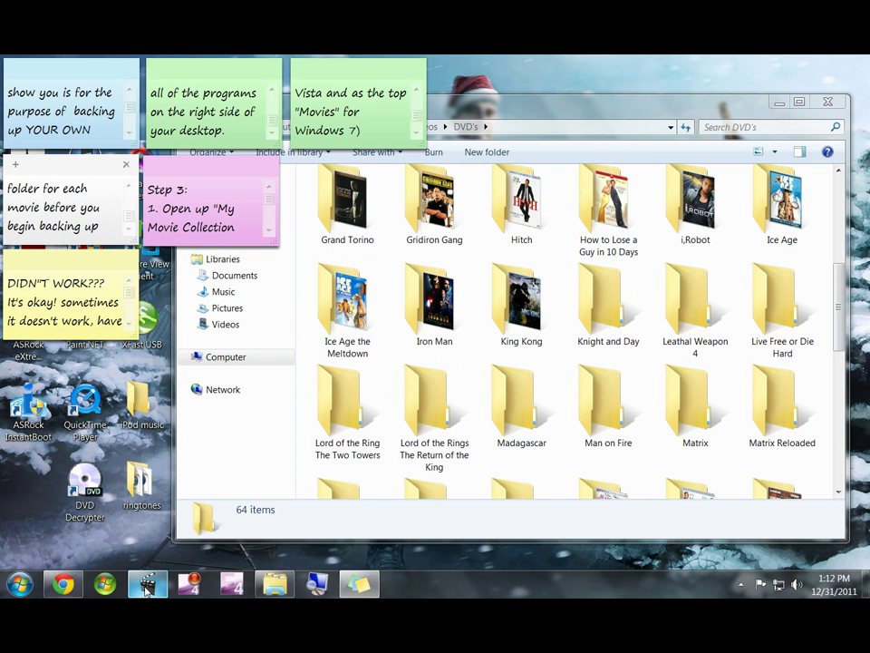
Go back to the beginning of the DVD's folder on the external drive and close its window
mouse_move(147, 587)
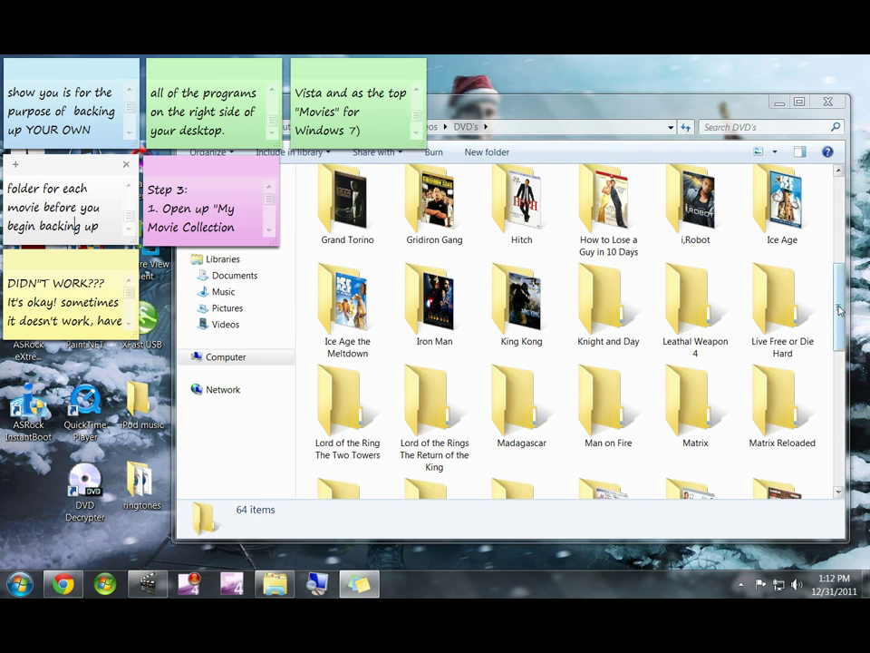
left_click(790, 99)
scroll(791, 99, "up", 5)
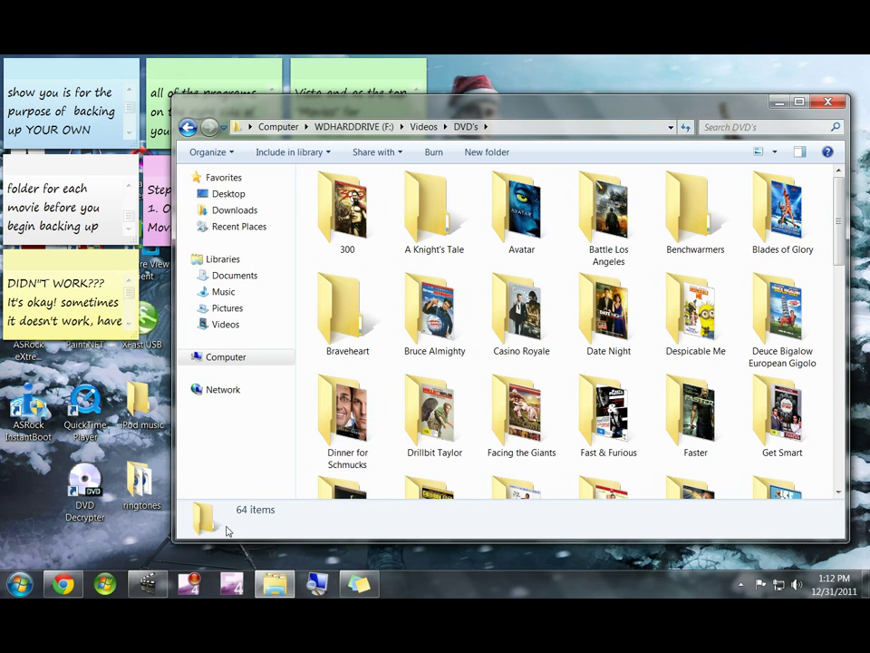
left_click(825, 107)
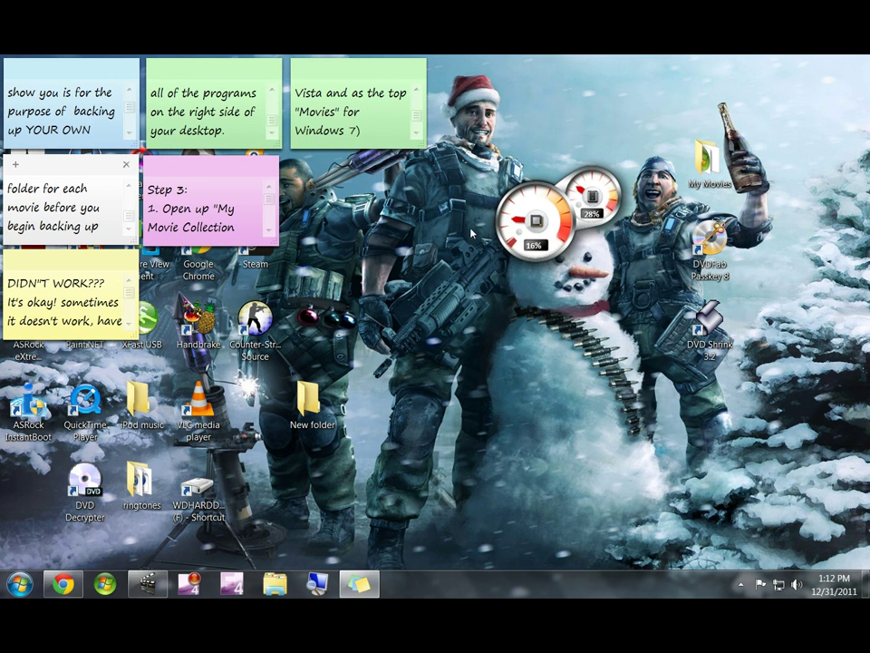
Enlarge the Step 3 sticky note to read all ten instructions, and shrink it back to its small size
left_click_drag(255, 225, 272, 238)
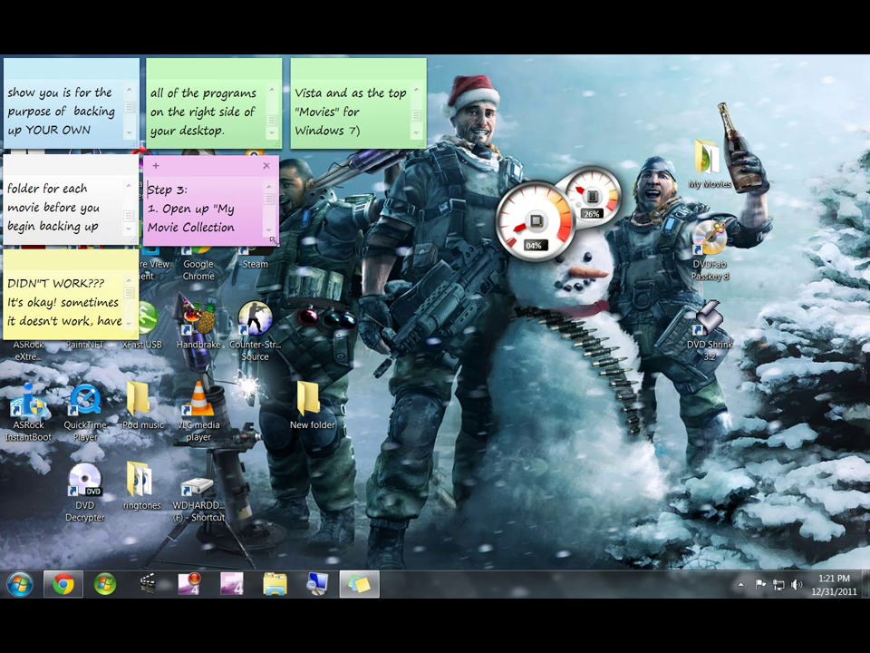
left_click_drag(274, 237, 811, 497)
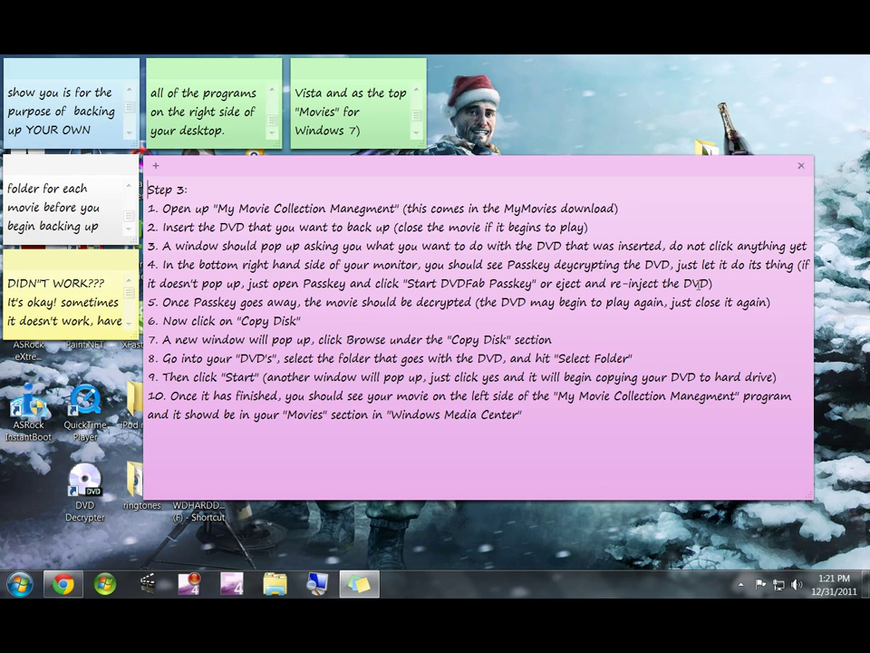
left_click_drag(810, 494, 277, 237)
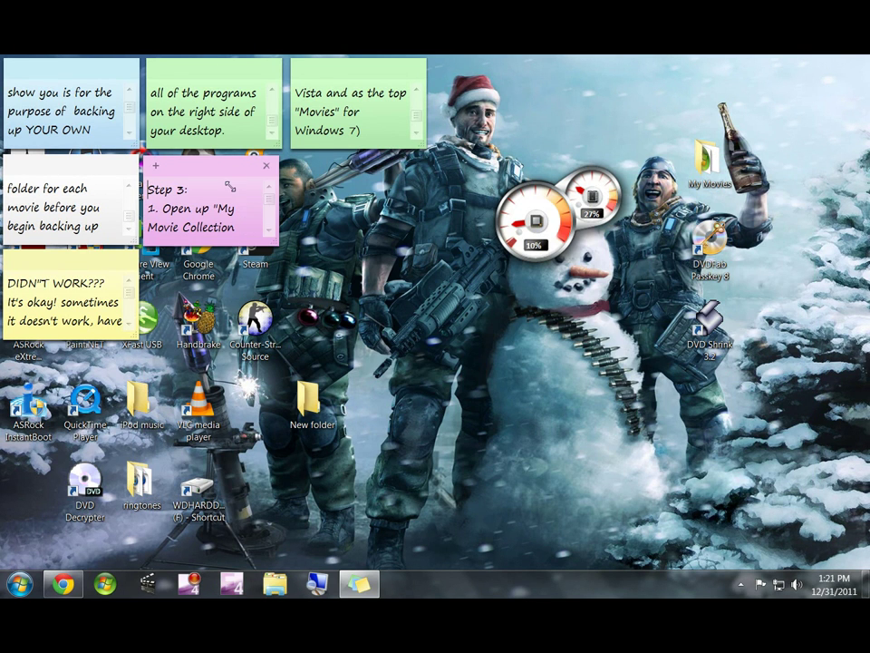
Launch My Movies Collection Management from the desktop's My Movies folder and look through its list of movie titles
double_click(711, 172)
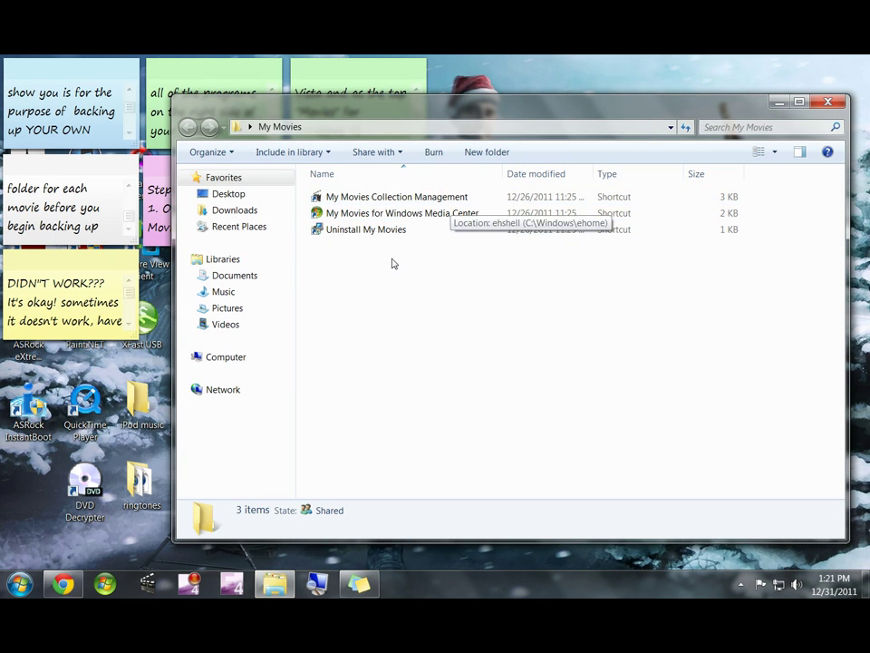
double_click(368, 201)
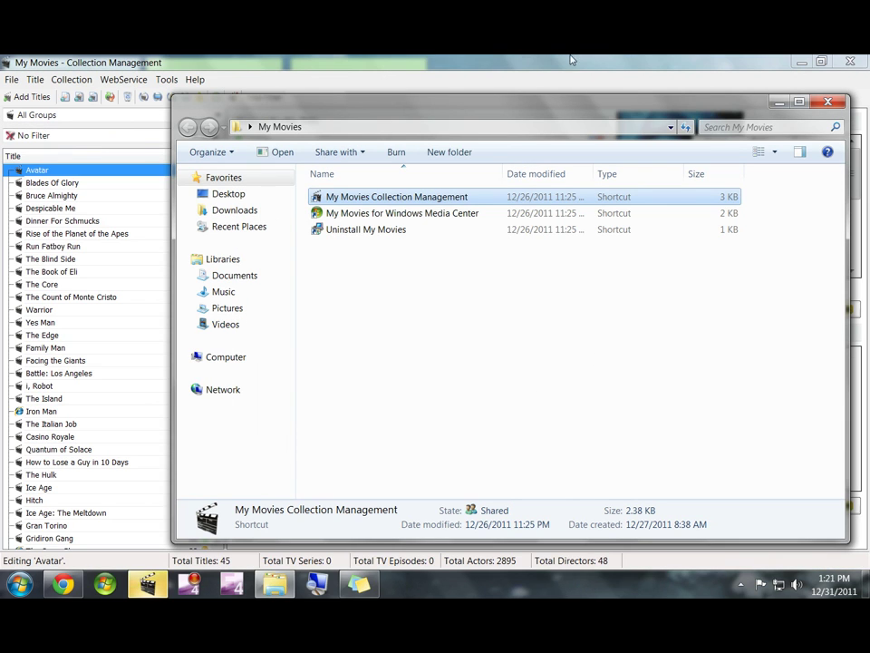
left_click(828, 102)
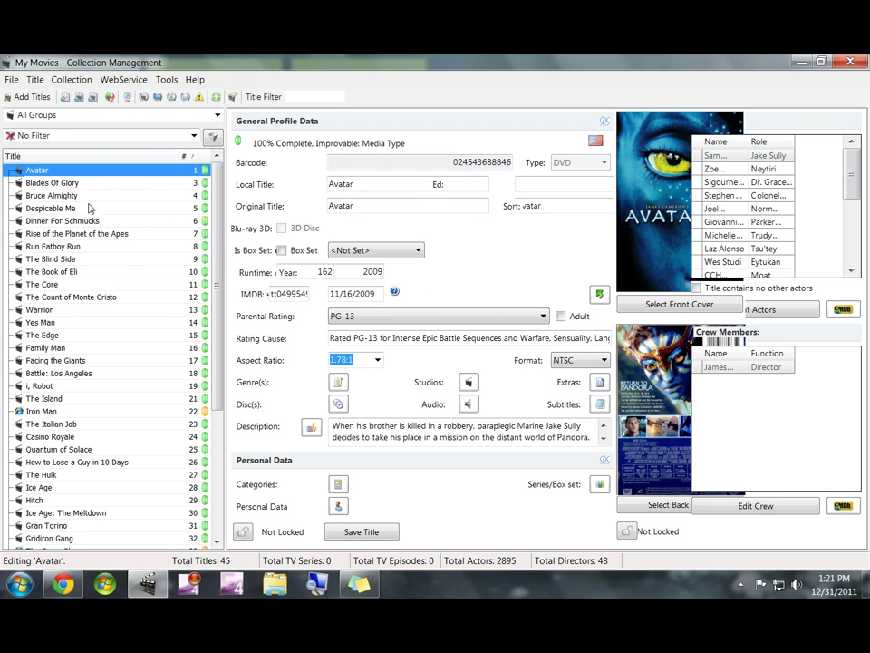
scroll(126, 255, "down", 5)
scroll(98, 381, "up", 3)
scroll(96, 399, "up", 2)
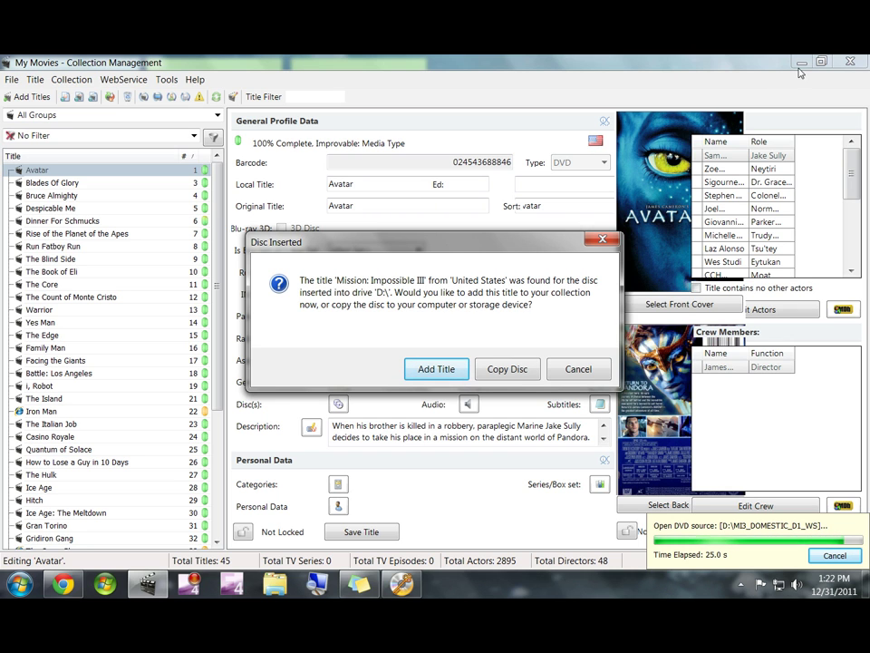
Open DVDFab Passkey 8 from the desktop and dismiss its welcome window, and close the DVD playback in Windows Media Player
left_click(865, 590)
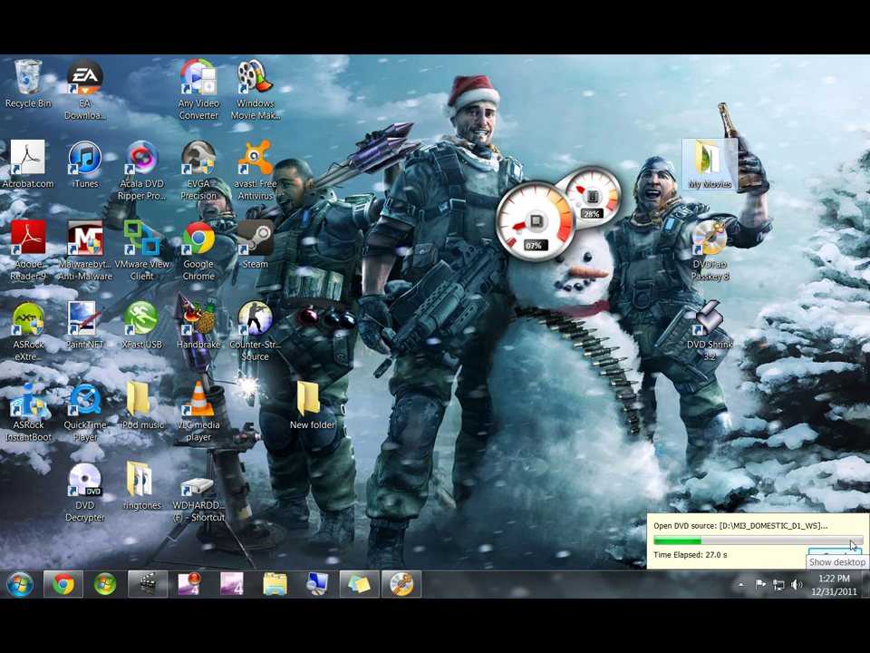
left_click(708, 249)
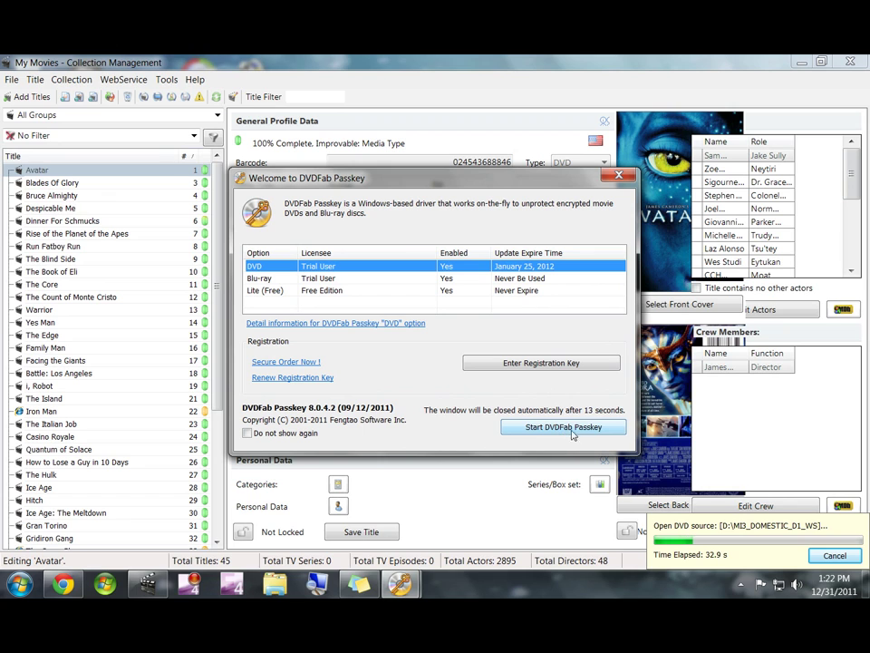
left_click(618, 175)
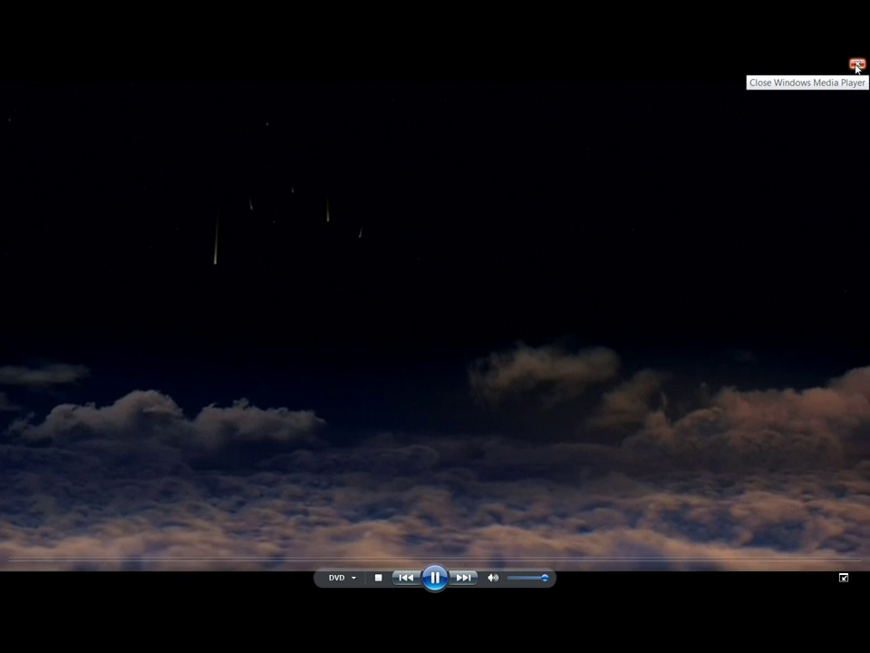
left_click(858, 65)
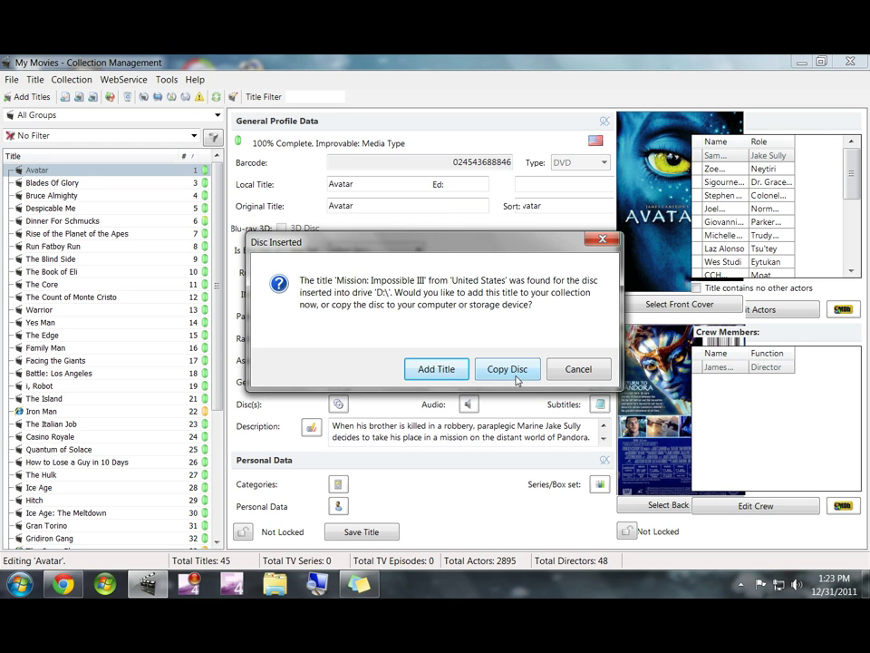
Choose to copy the inserted Mission: Impossible III disc and set its destination to the Mission Impossible III folder in F:\Videos\DVD's
left_click(506, 369)
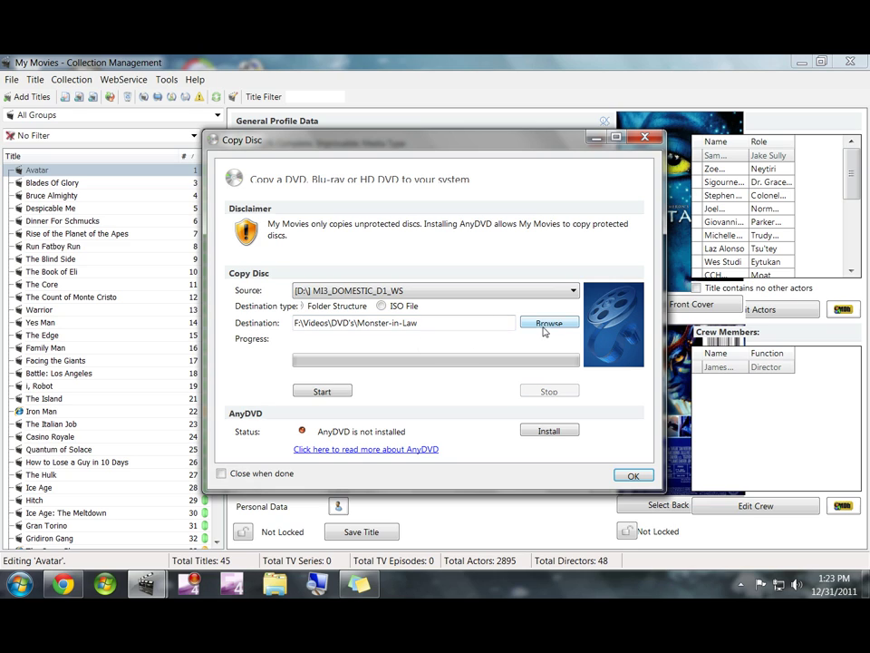
left_click_drag(443, 325, 287, 325)
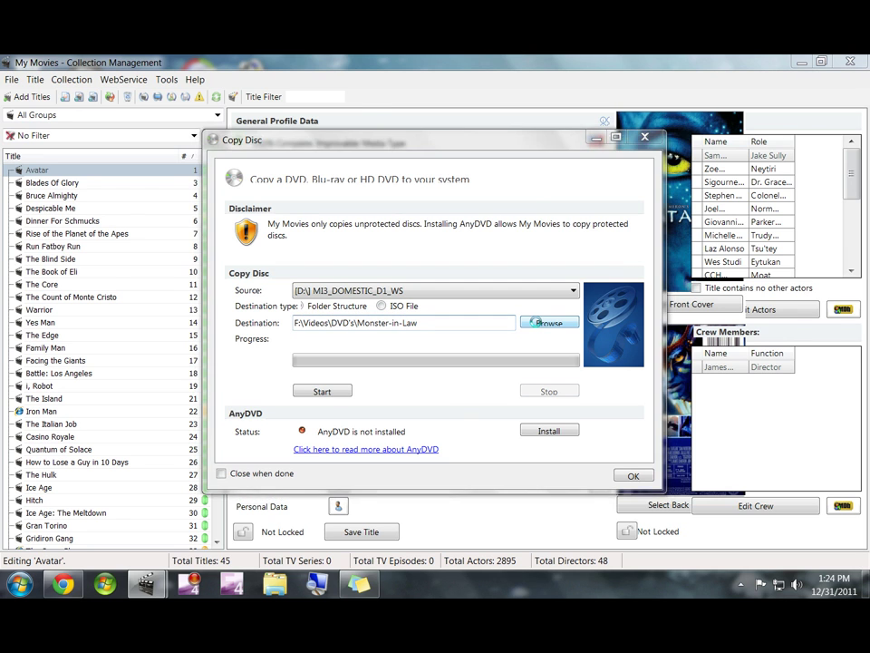
left_click(537, 323)
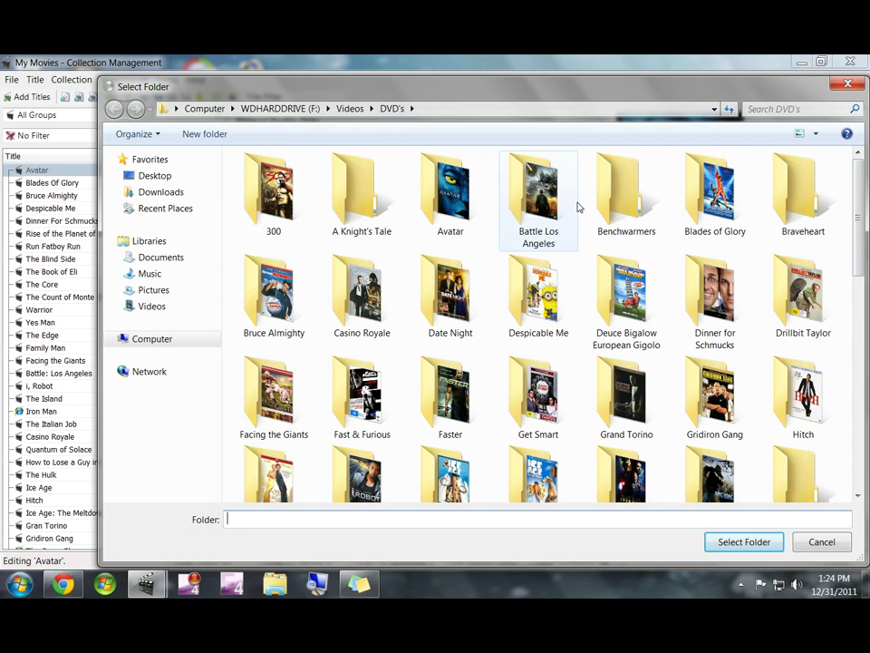
left_click_drag(862, 204, 864, 261)
left_click_drag(865, 286, 864, 325)
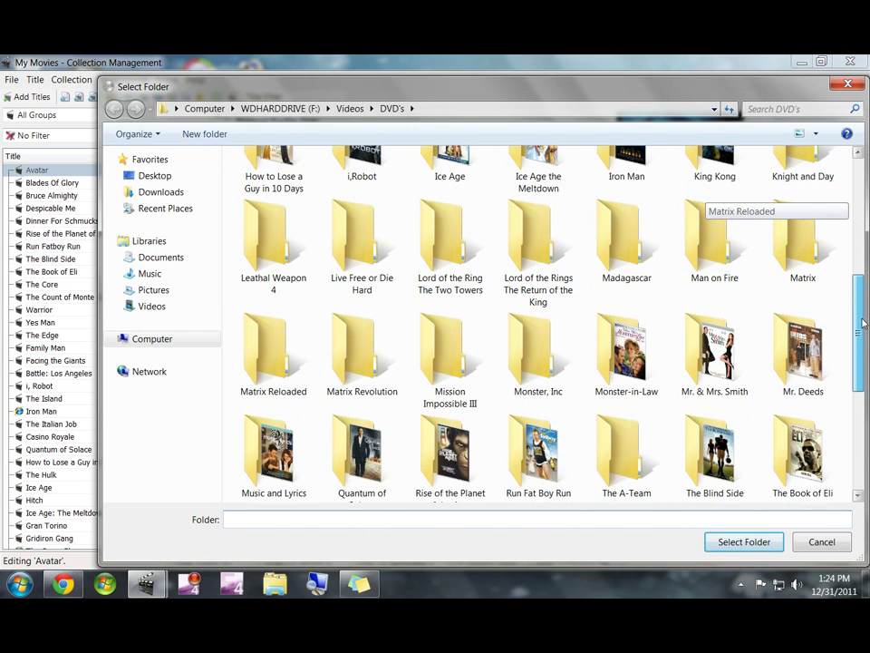
left_click(458, 361)
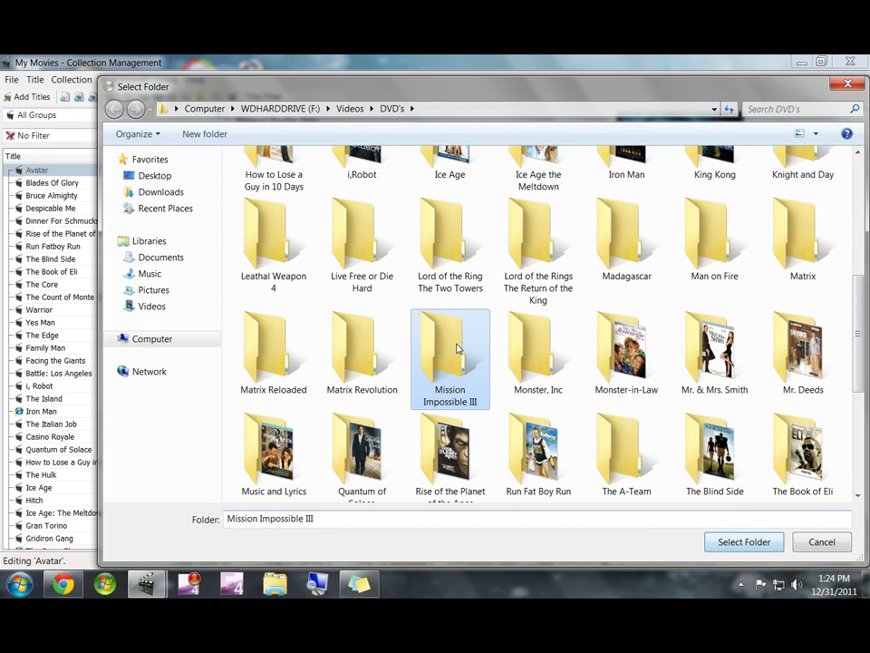
left_click(763, 544)
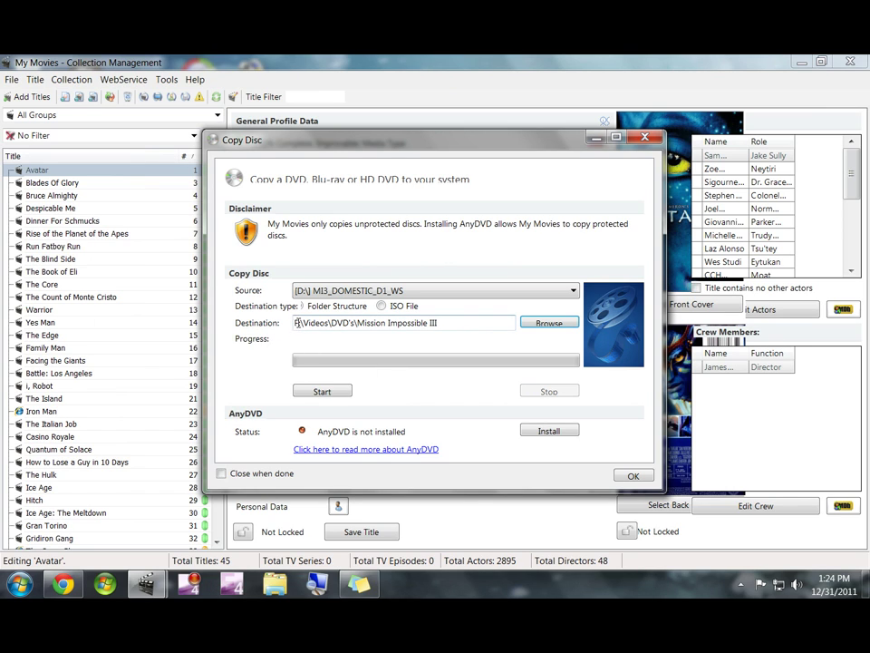
Start copying the disc to the Mission Impossible III folder and agree to add the title to the database when the copy finishes
left_click_drag(440, 323, 366, 322)
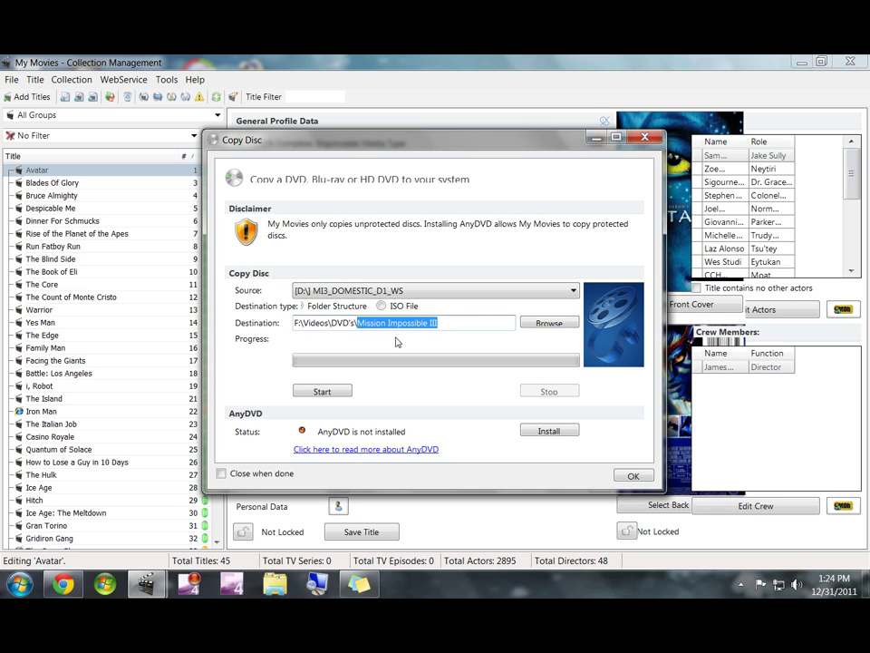
left_click(445, 325)
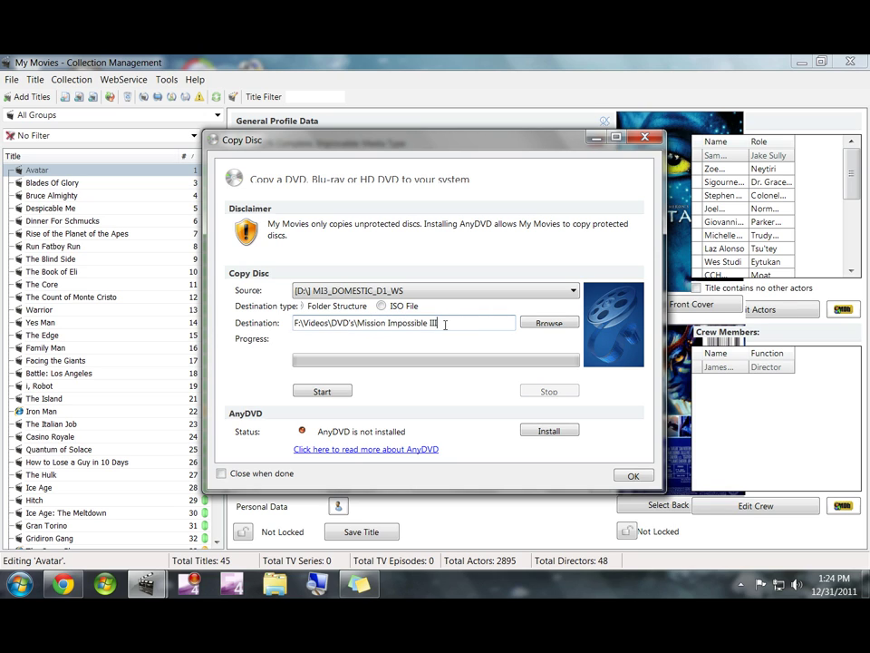
left_click(322, 392)
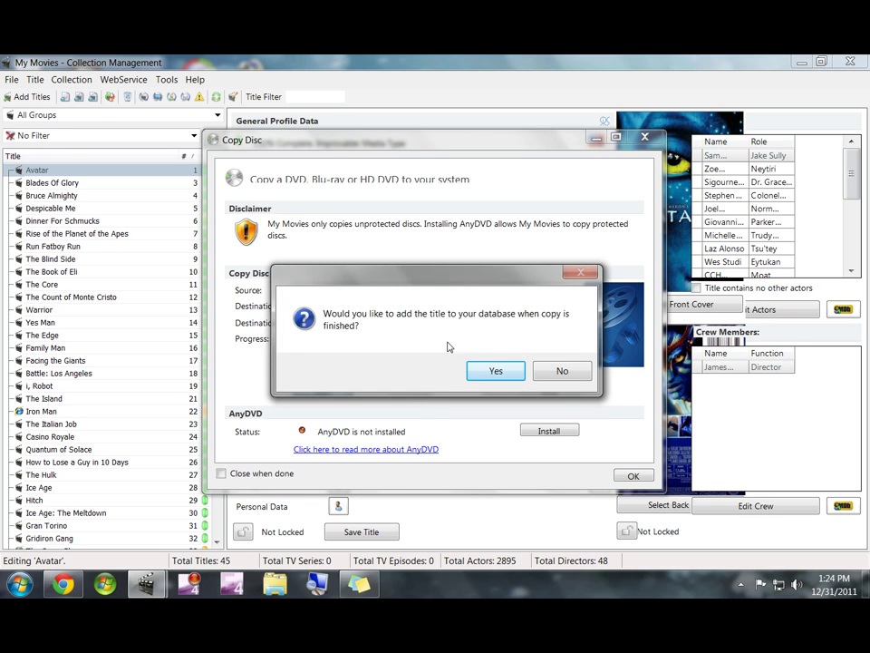
left_click(493, 371)
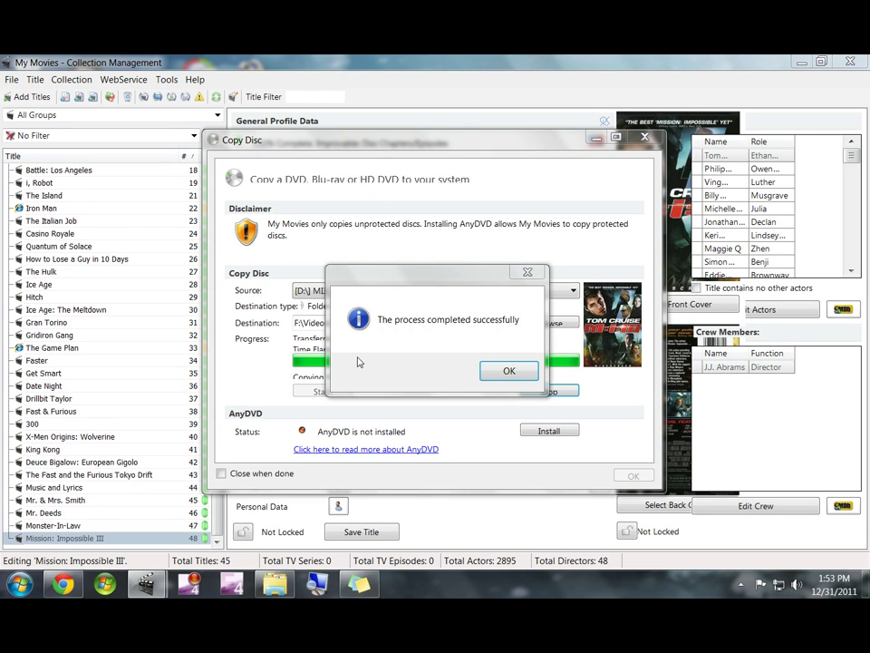
Dismiss the completion message with its Copy Disc window, and look over the cast list of the Mission: Impossible III title
mouse_move(393, 288)
left_mouse_down()
mouse_move(358, 394)
mouse_move(382, 275)
left_mouse_up()
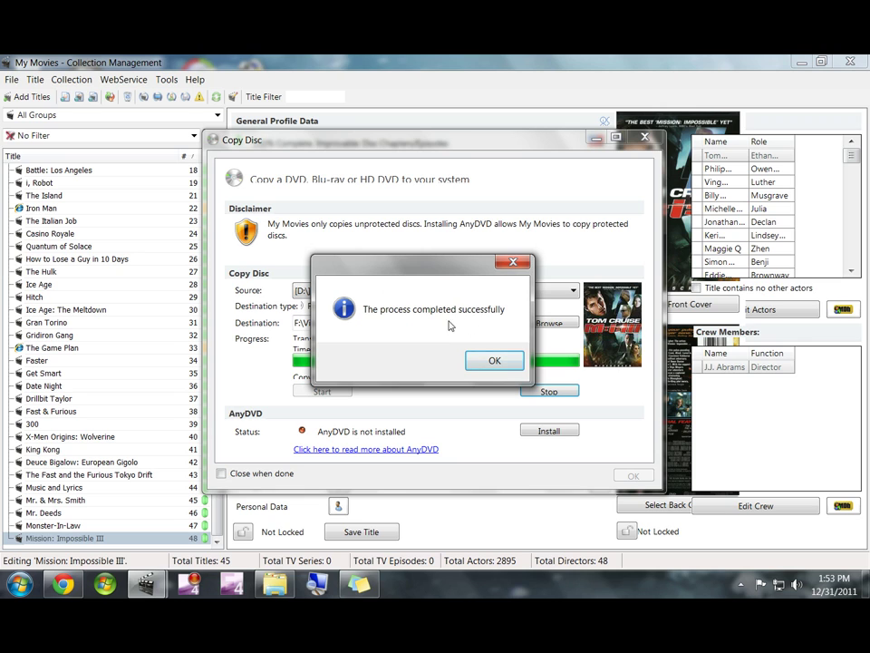
left_click(490, 362)
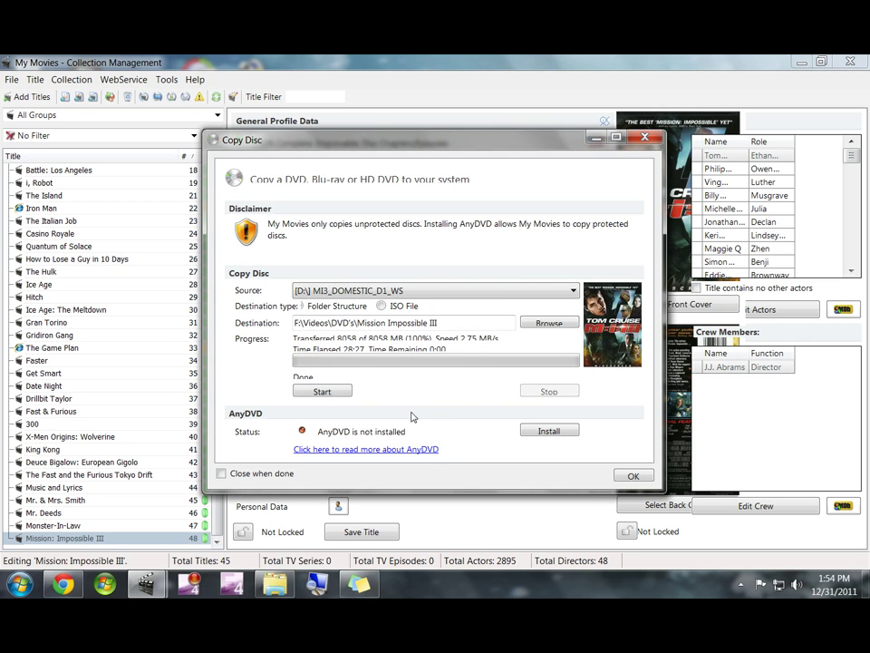
left_click(646, 137)
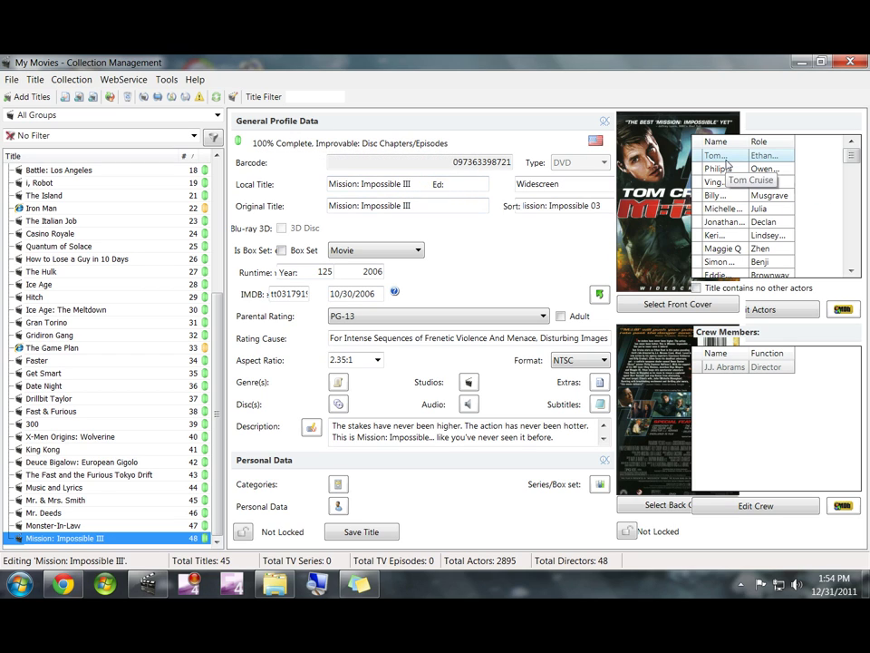
mouse_move(850, 156)
left_mouse_down()
mouse_move(850, 190)
mouse_move(849, 148)
left_mouse_up()
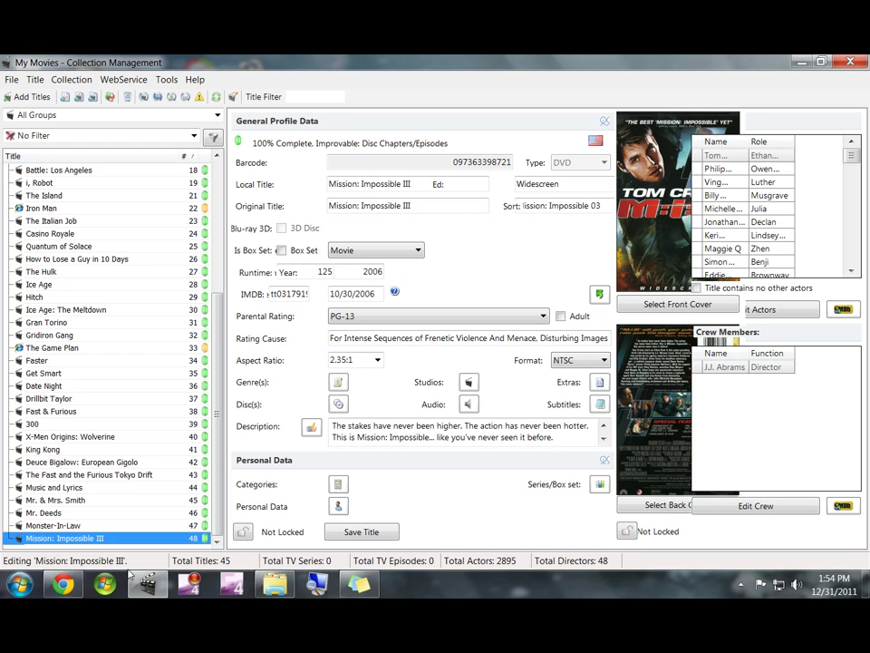
Switch to Windows Media Center and open the movie library under Movies
left_click(104, 588)
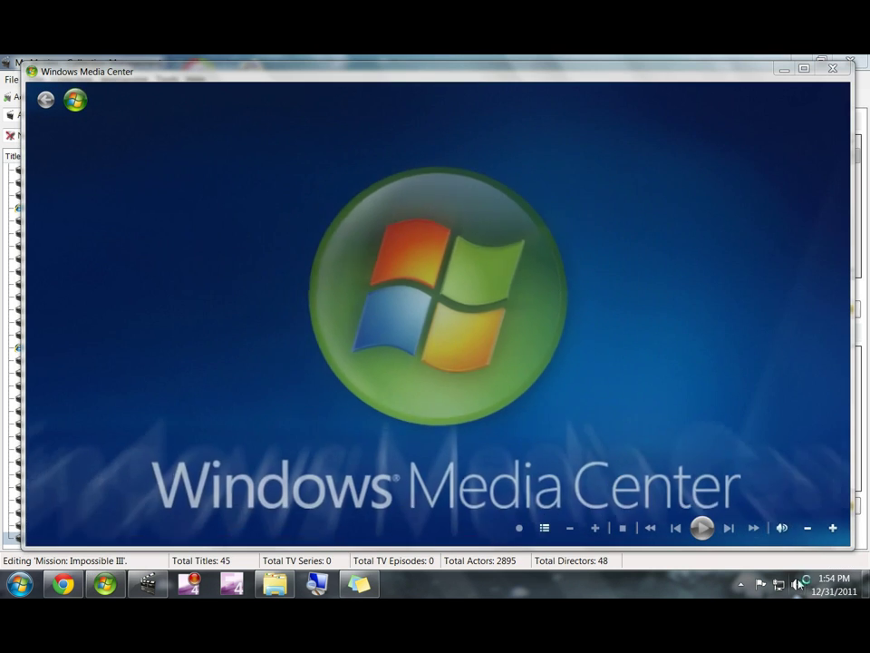
left_click(798, 584)
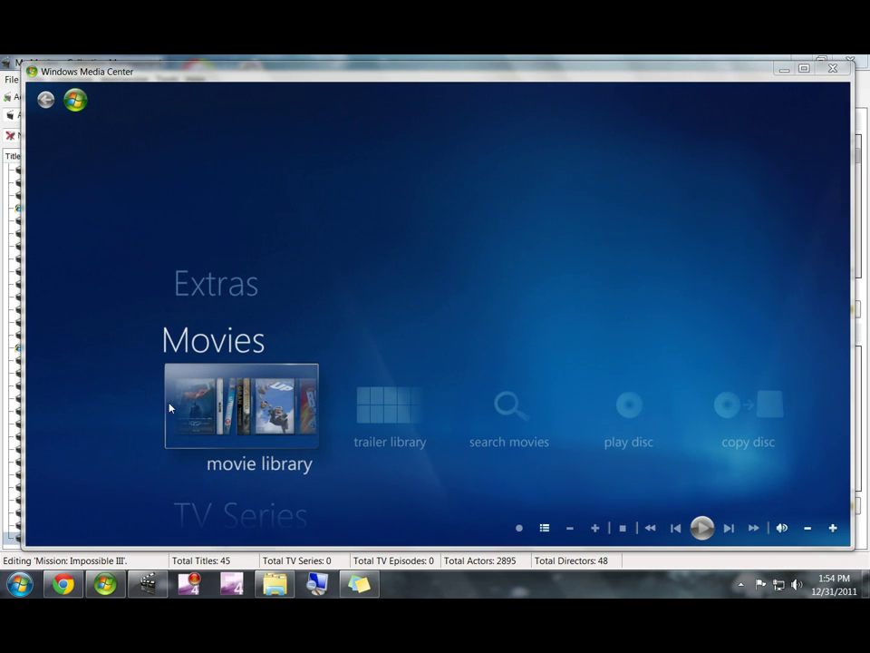
left_click(248, 418)
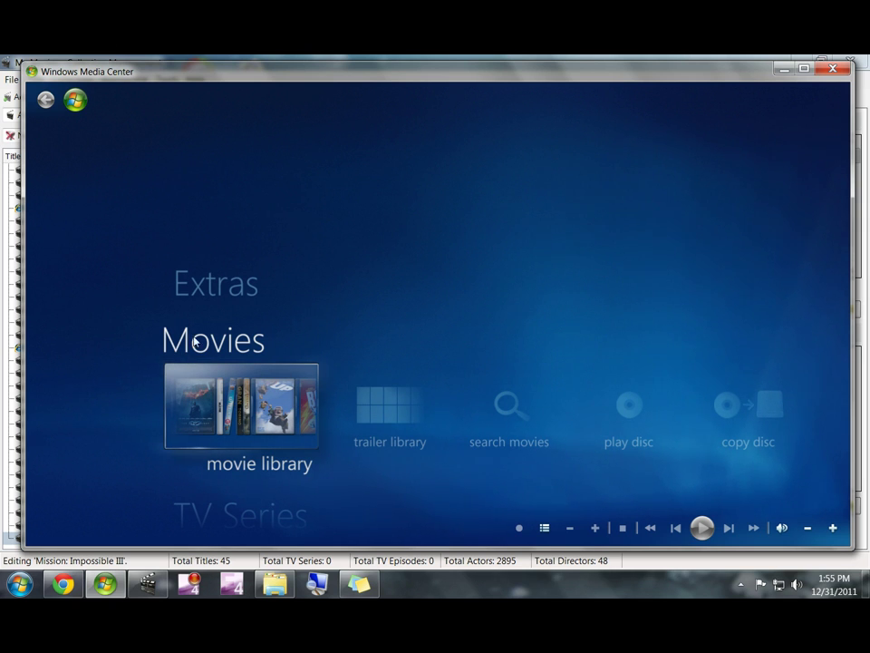
left_click(177, 361)
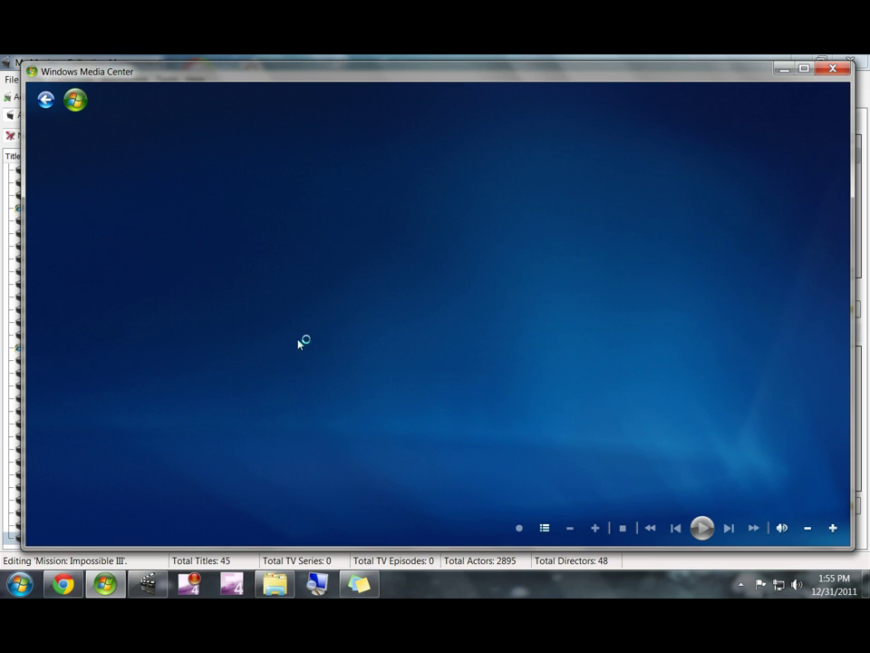